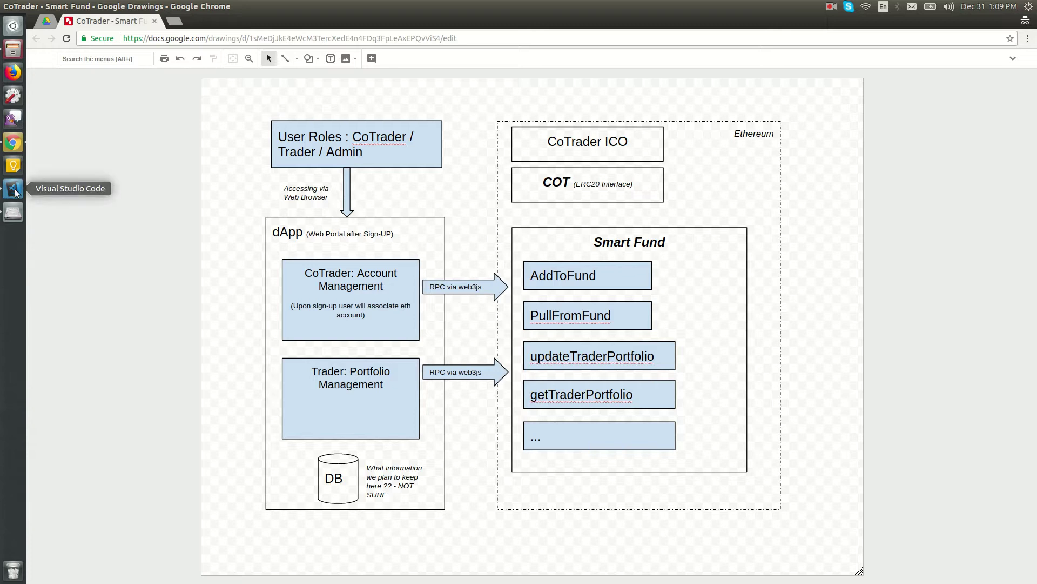
# Switch from the architecture diagram to the SmartFund project in Visual Studio Code
pyautogui.click(15, 190)
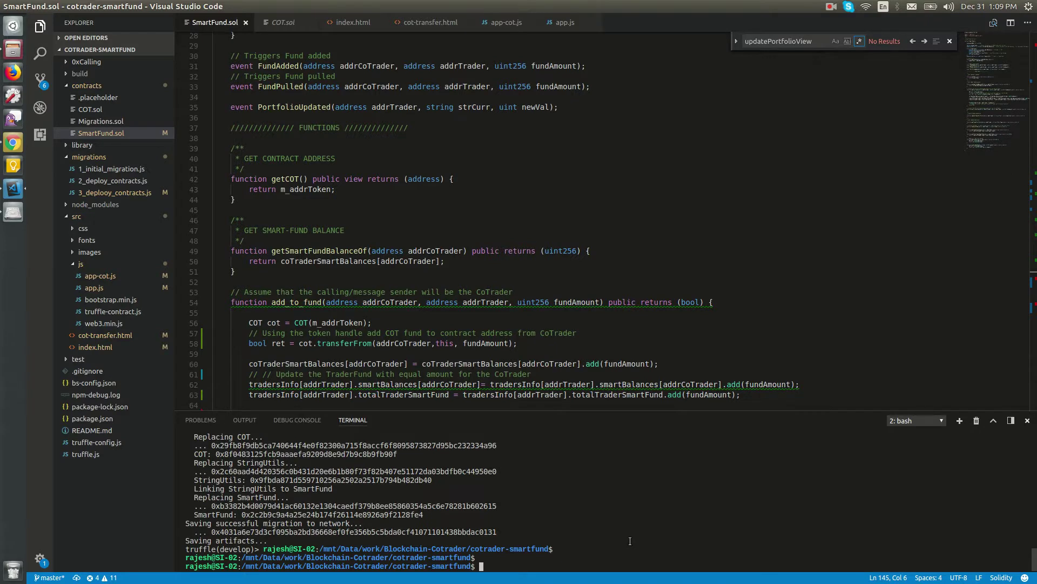
# Start the truffle develop console and redeploy all contracts with migrate --reset
pyautogui.write('truffle develop')
pyautogui.press('Return')
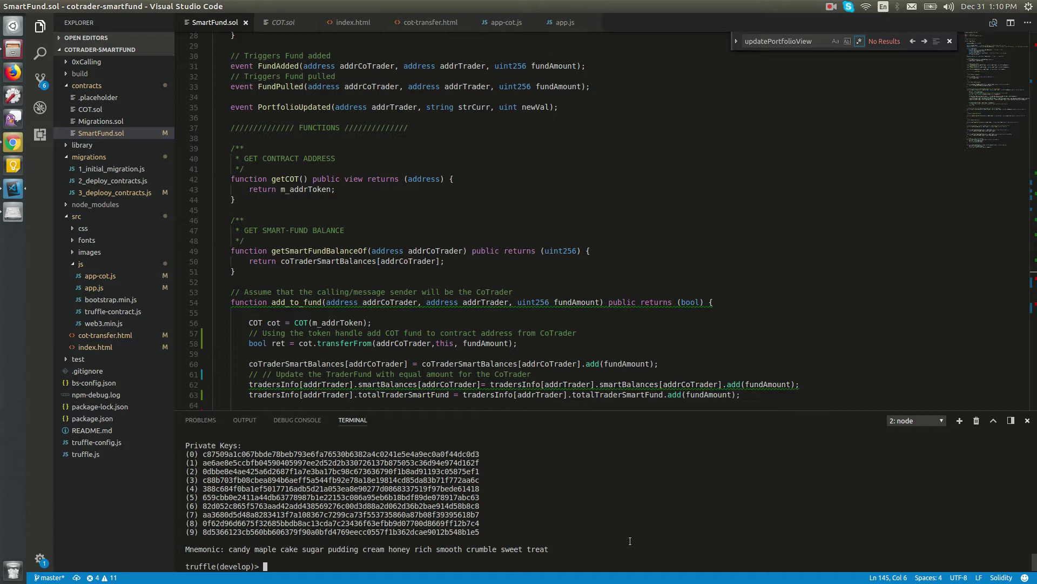
pyautogui.write('migrate --reset')
pyautogui.press('Return')
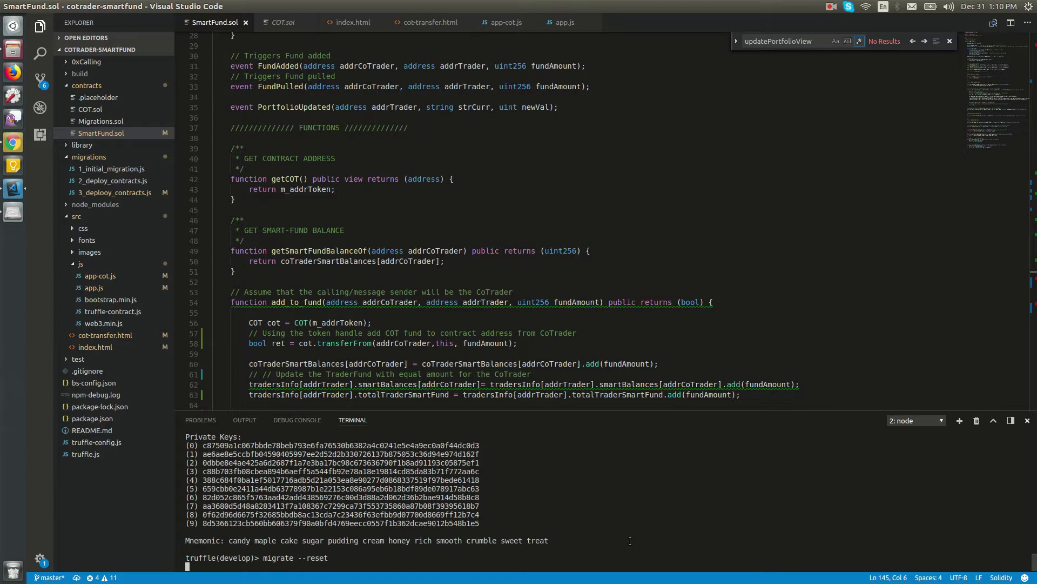
# Show the npm server log, then reload the SmartFund page in Chrome
pyautogui.click(927, 426)
pyautogui.click(913, 421)
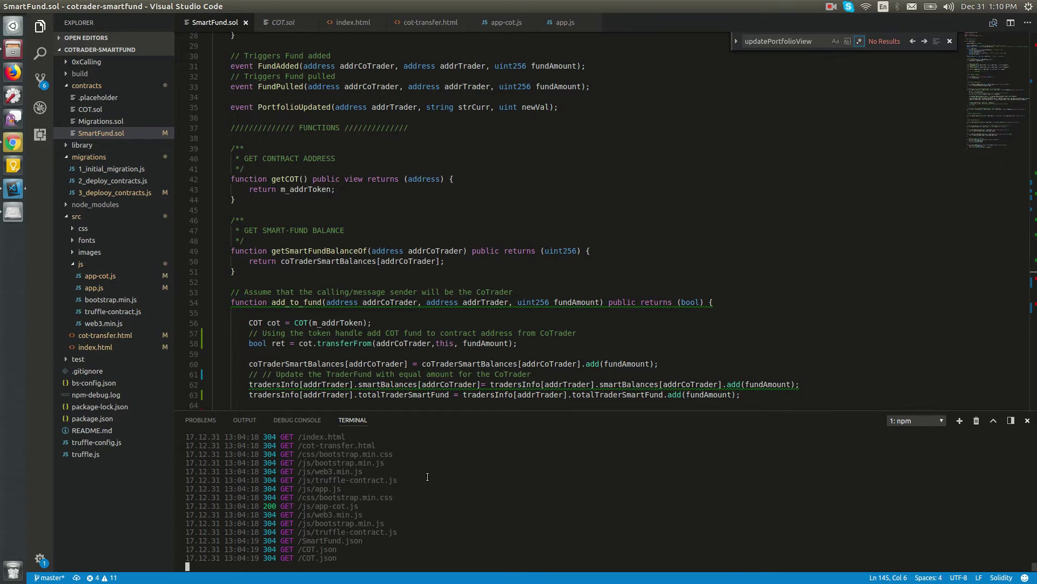
pyautogui.click(13, 142)
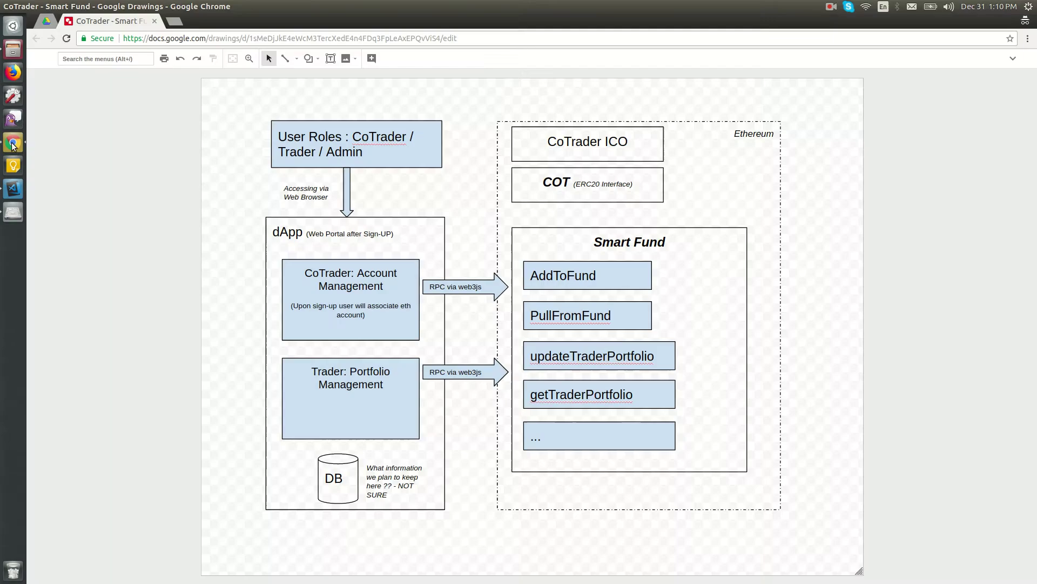
pyautogui.click(13, 143)
pyautogui.click(376, 195)
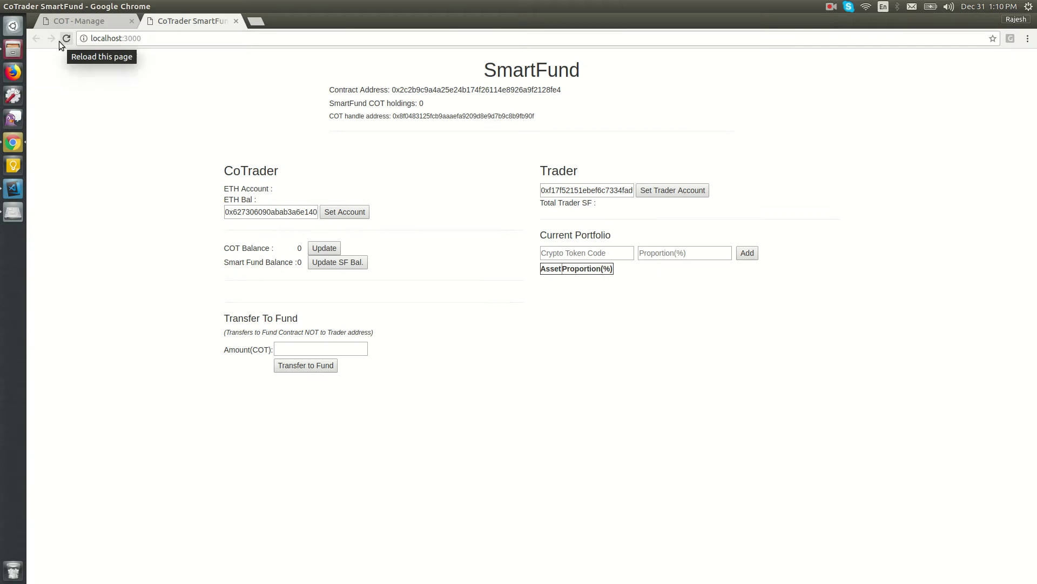
pyautogui.click(67, 39)
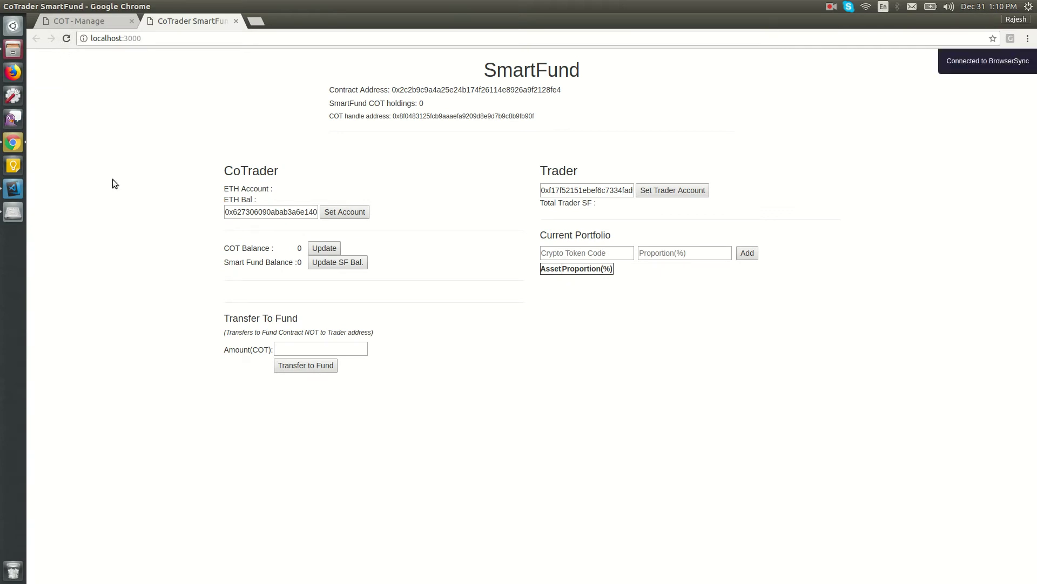
# Select the new SmartFund contract address in the truffle migration output
pyautogui.click(14, 191)
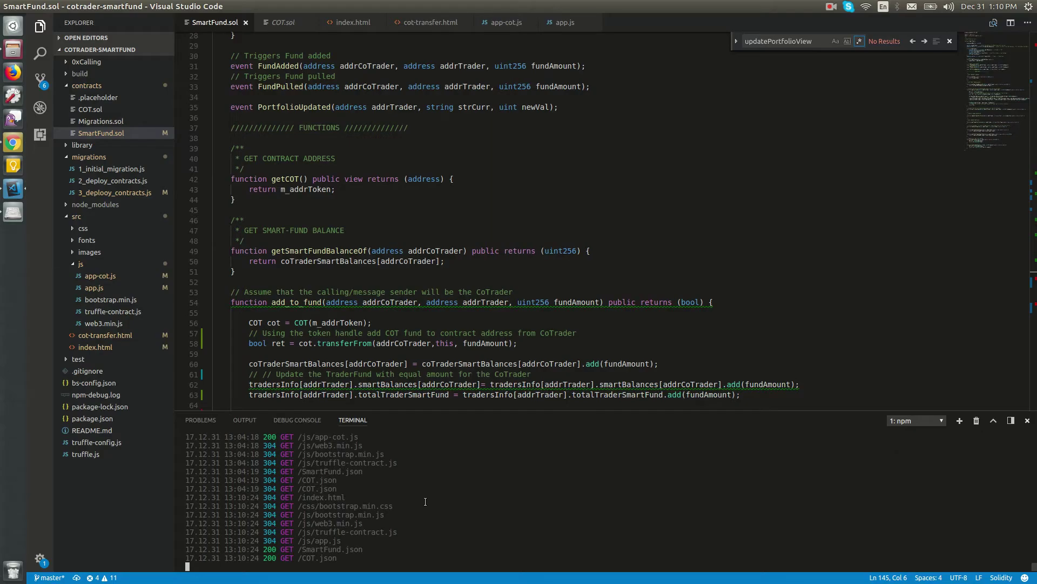
pyautogui.click(917, 421)
pyautogui.click(913, 431)
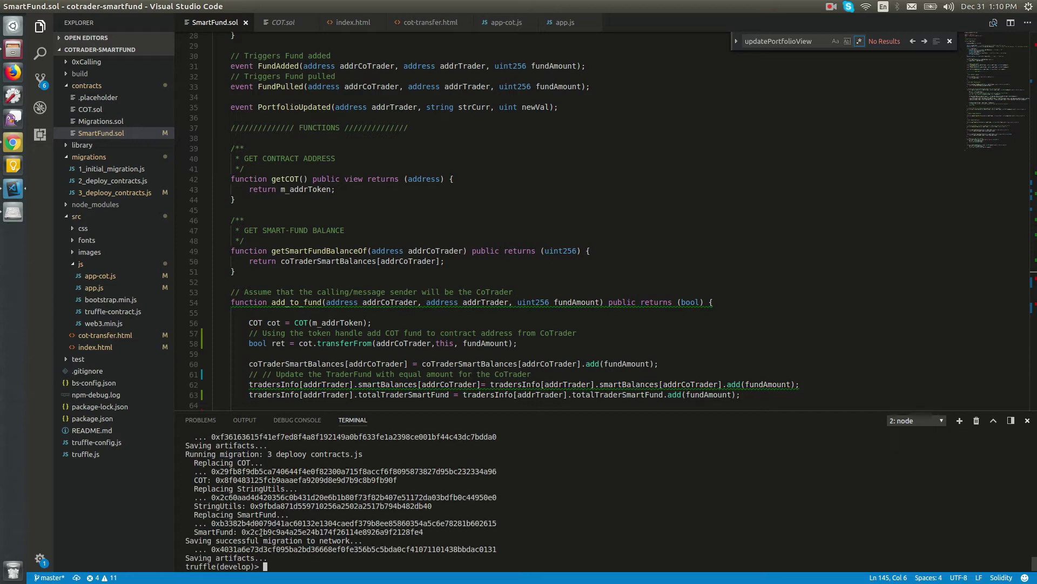
pyautogui.doubleClick(244, 531)
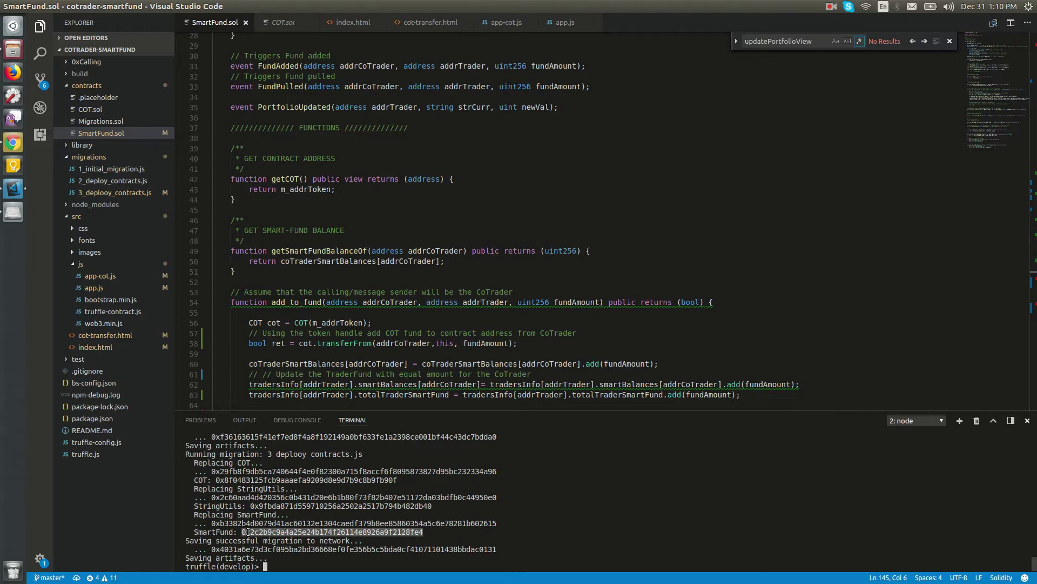
# Compare the page's contract address and COT handle address with the migration output
pyautogui.click(13, 143)
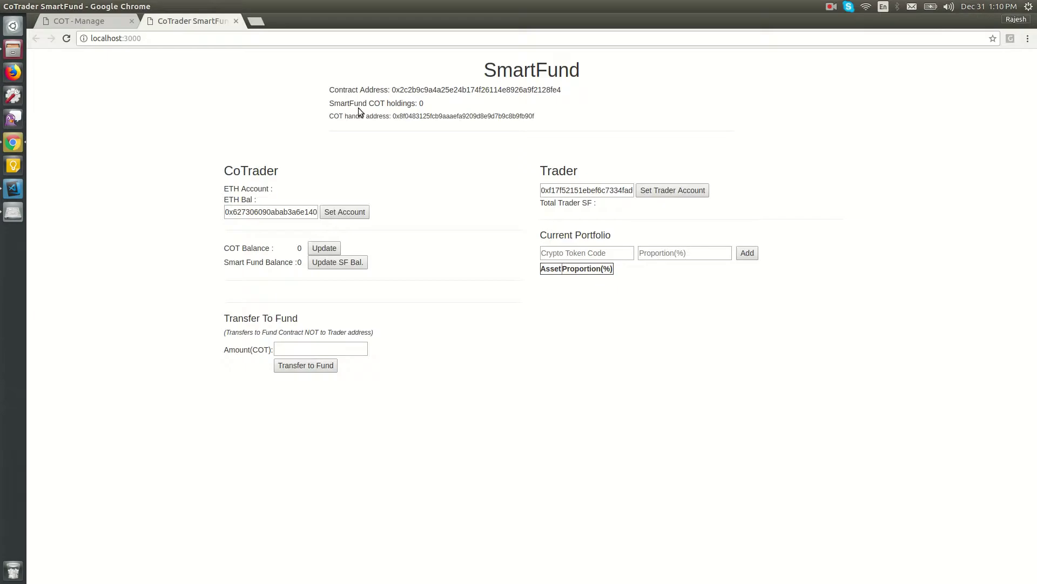
pyautogui.doubleClick(396, 90)
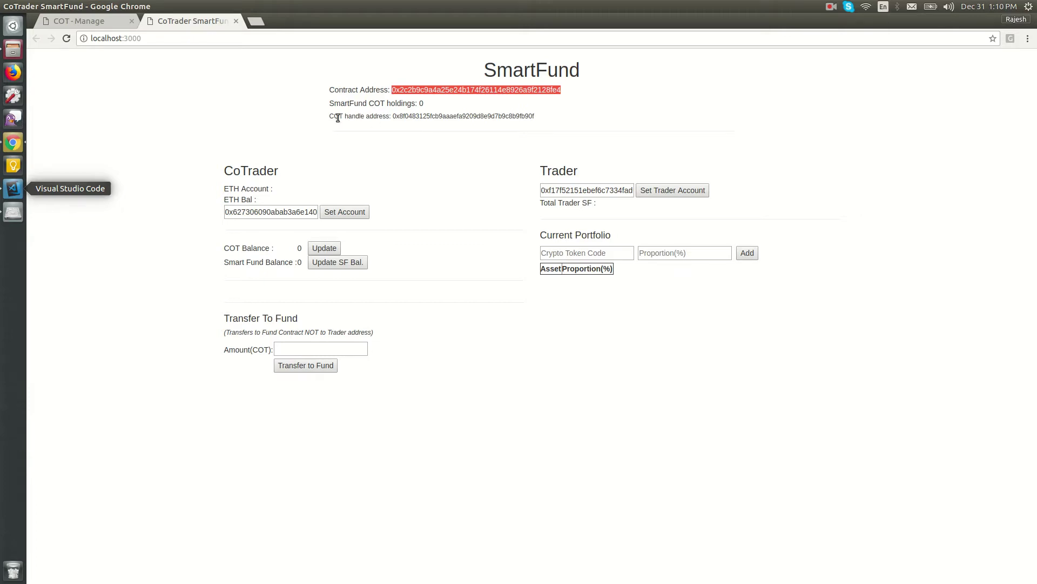
pyautogui.moveTo(330, 116); pyautogui.dragTo(415, 120)
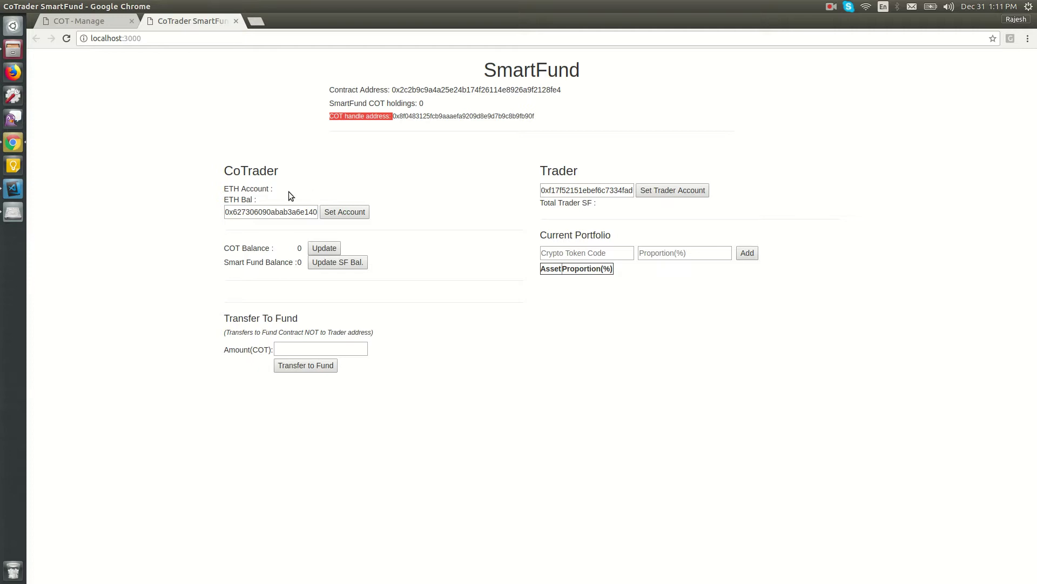
# Set the CoTrader and trader accounts, confirming the 10000 COT balance
pyautogui.click(344, 212)
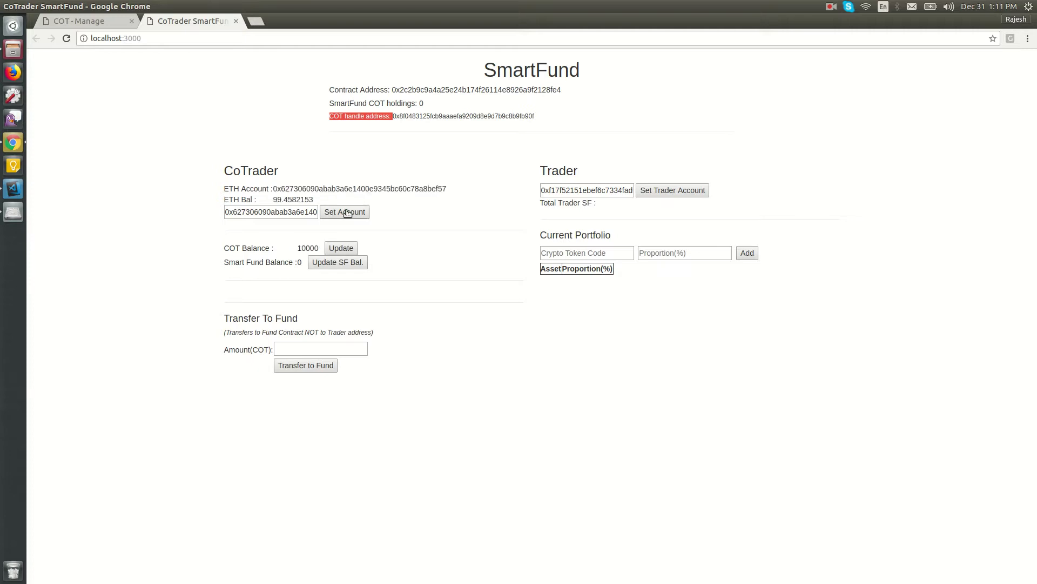
pyautogui.click(672, 193)
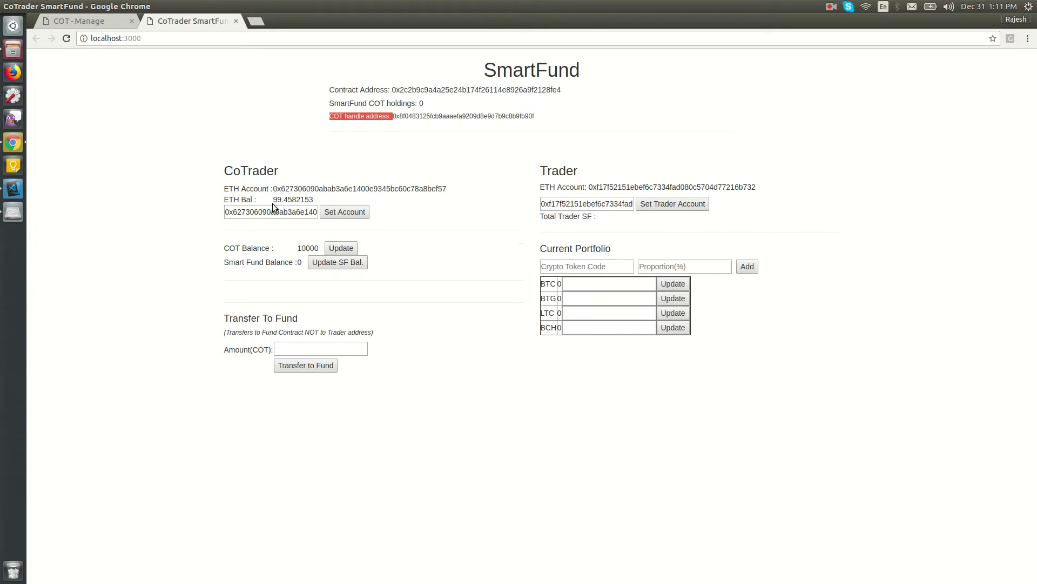
pyautogui.doubleClick(305, 248)
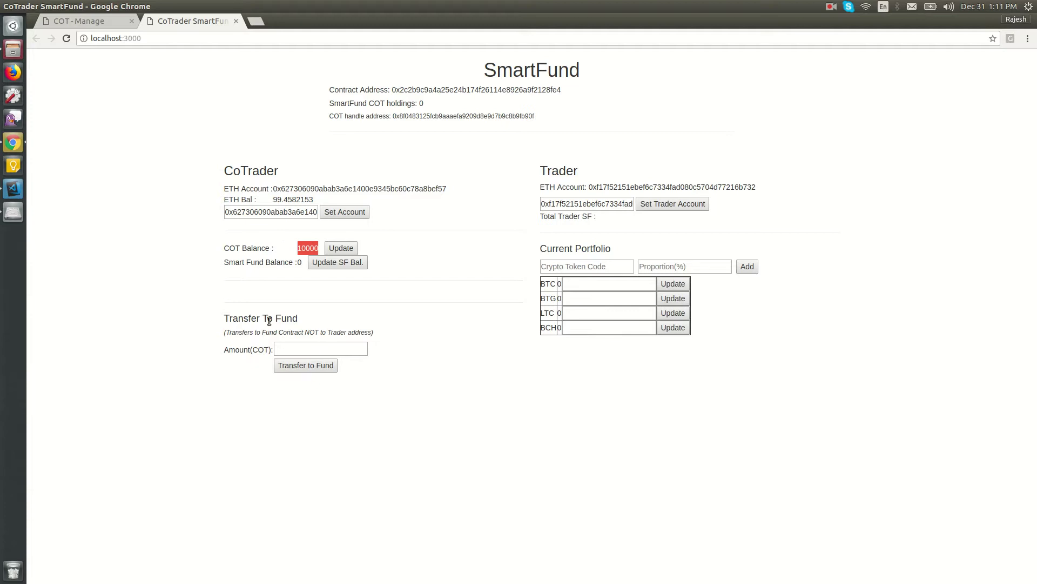
# Confirm the CoTrader's 10000 COT balance on COT - Manage, then return to the SmartFund page
pyautogui.click(108, 18)
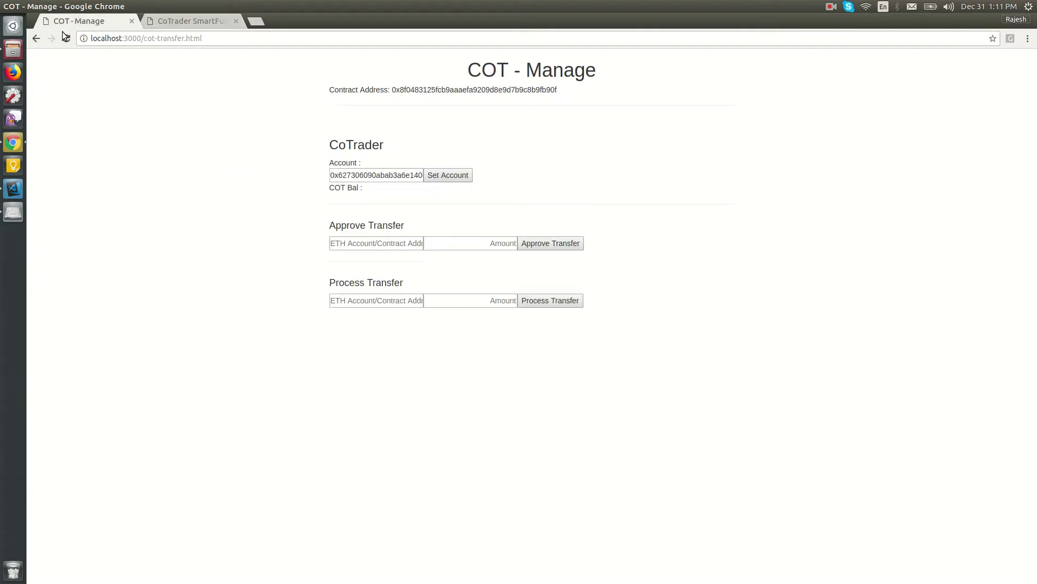
pyautogui.click(444, 178)
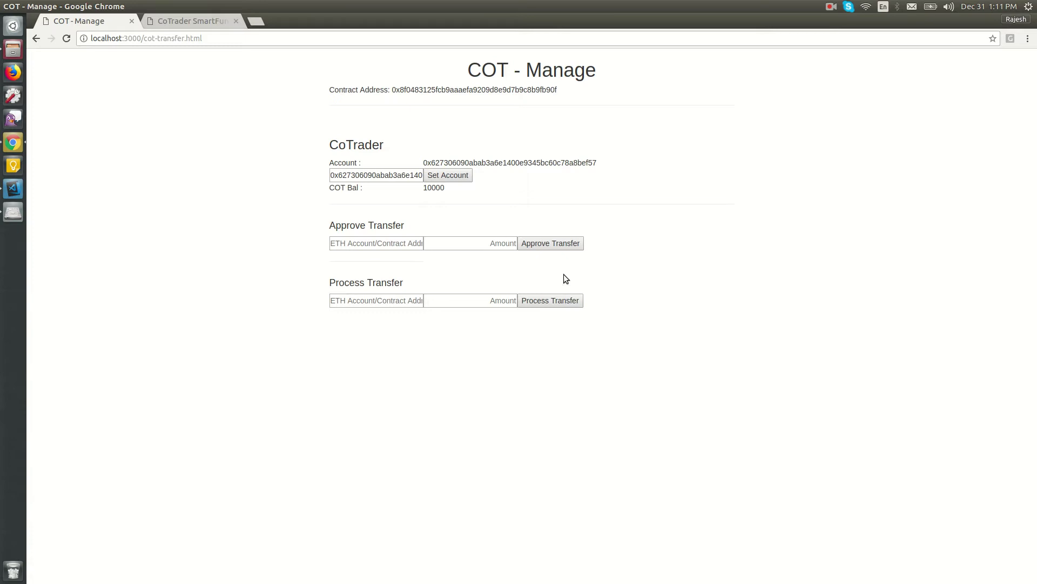
pyautogui.click(230, 23)
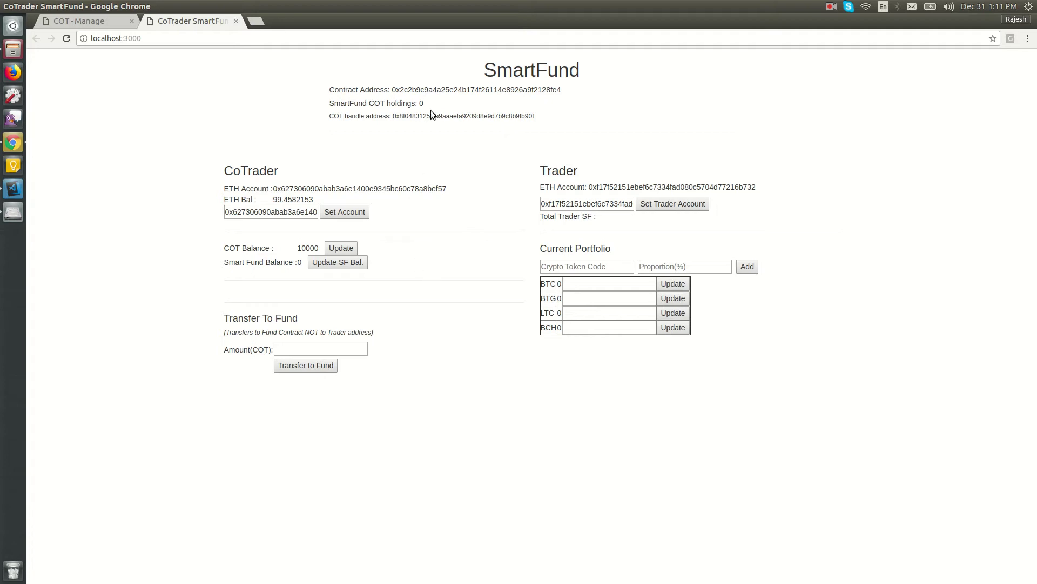
pyautogui.click(14, 143)
pyautogui.click(308, 205)
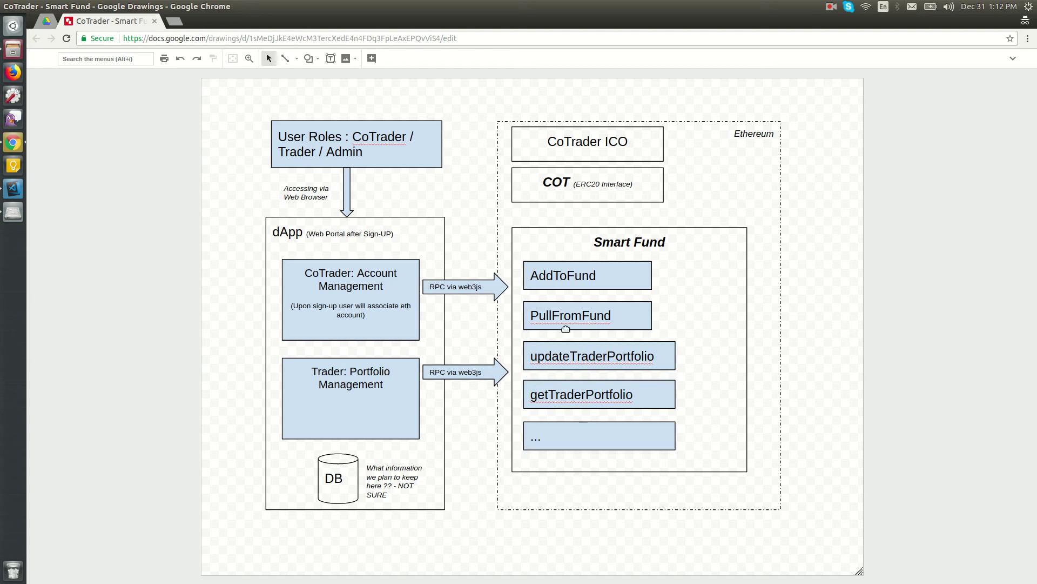
pyautogui.doubleClick(558, 280)
pyautogui.click(189, 229)
pyautogui.click(13, 143)
pyautogui.click(395, 265)
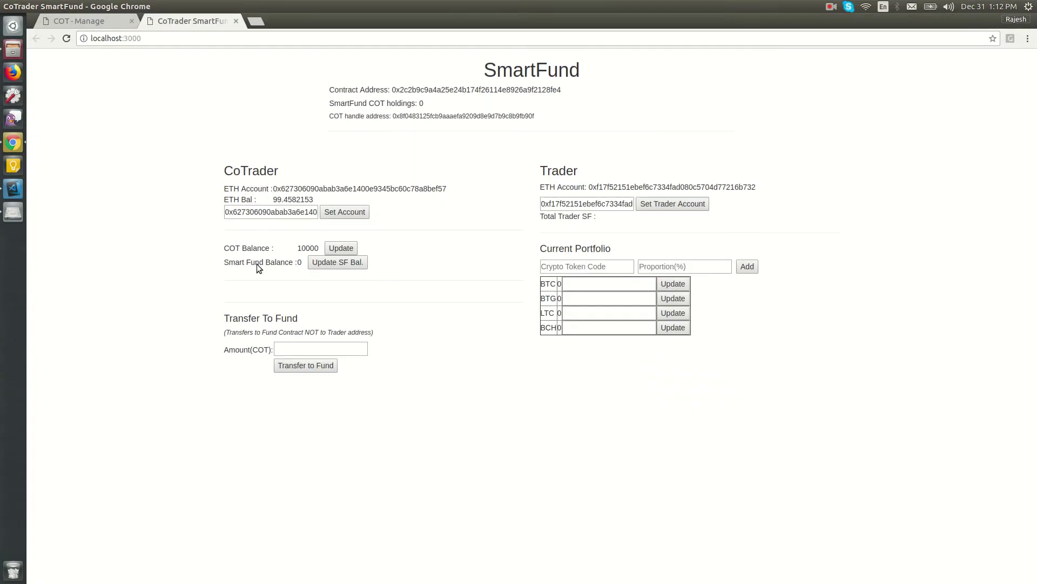
# Approve a 500 COT transfer to the copied SmartFund contract address on COT - Manage
pyautogui.doubleClick(416, 89)
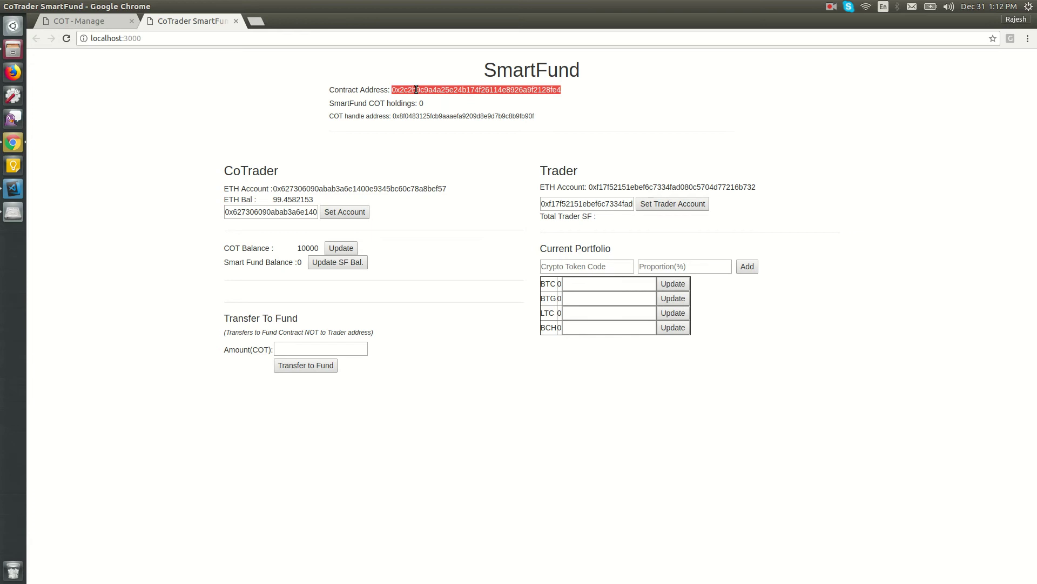
pyautogui.click(97, 24)
pyautogui.click(370, 243)
pyautogui.hotkey('ctrl', 'v')
pyautogui.click(466, 238)
pyautogui.write('500')
pyautogui.click(558, 243)
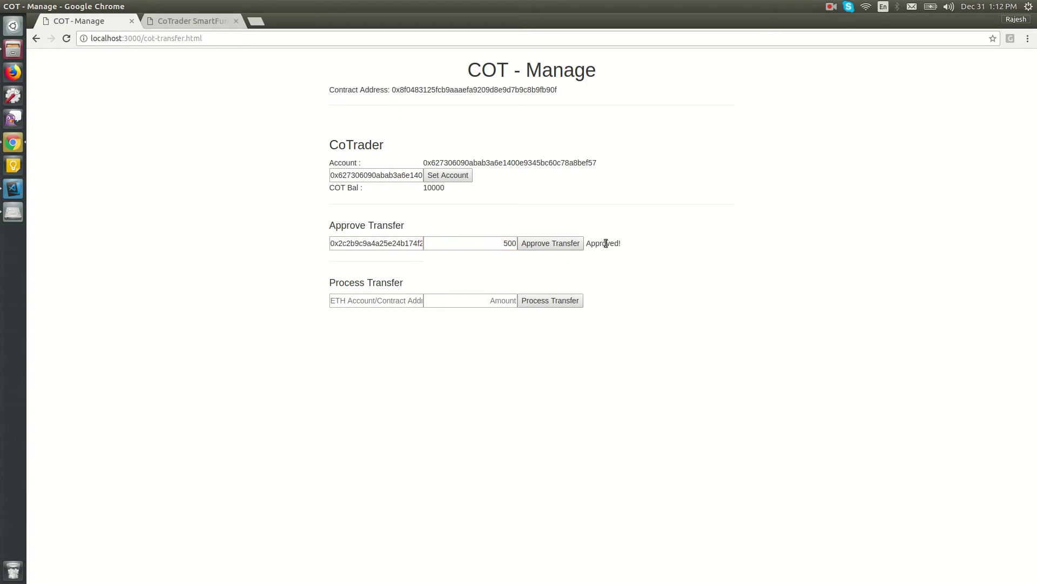
pyautogui.doubleClick(607, 243)
pyautogui.click(177, 21)
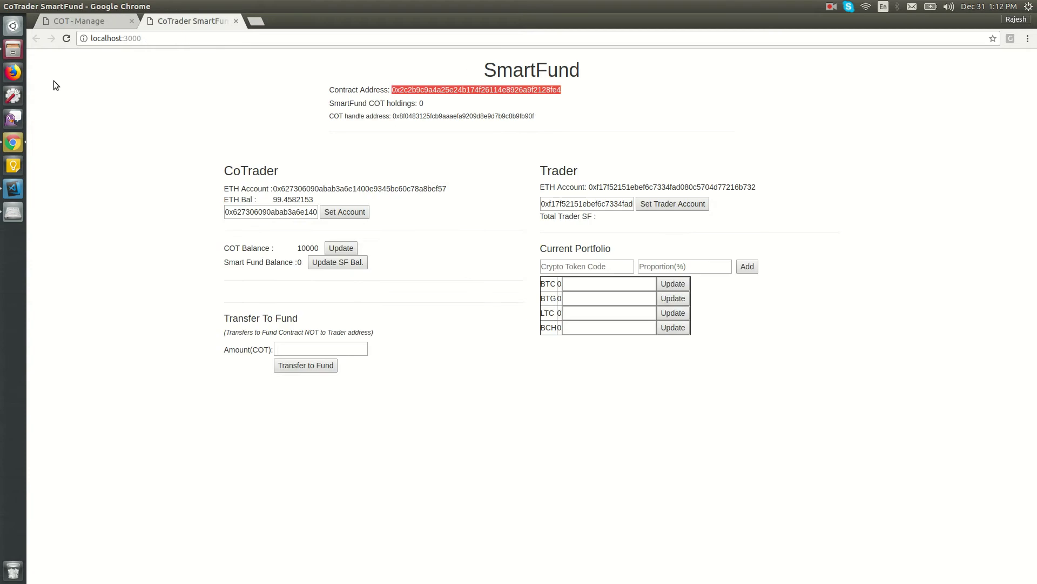
# Transfer 50 COT into the fund via Amount(COT) and Transfer to Fund
pyautogui.click(298, 349)
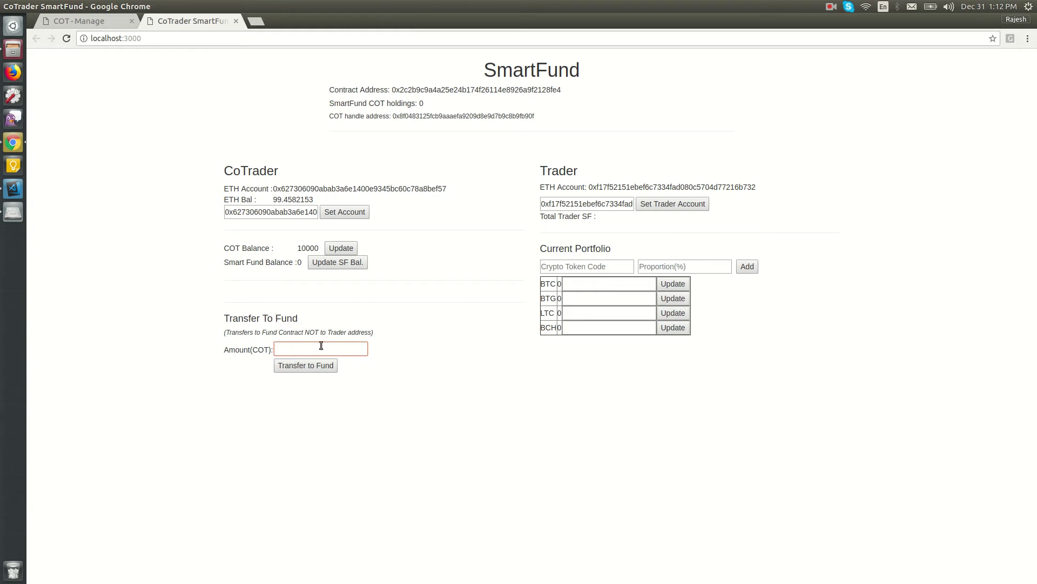
pyautogui.click(463, 90)
pyautogui.doubleClick(463, 90)
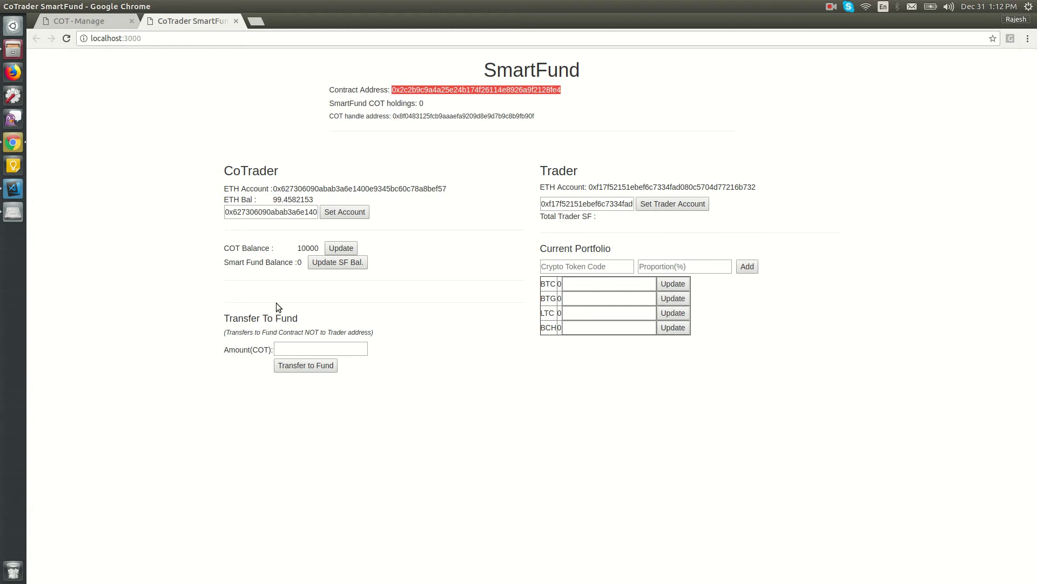
pyautogui.click(290, 348)
pyautogui.write('50')
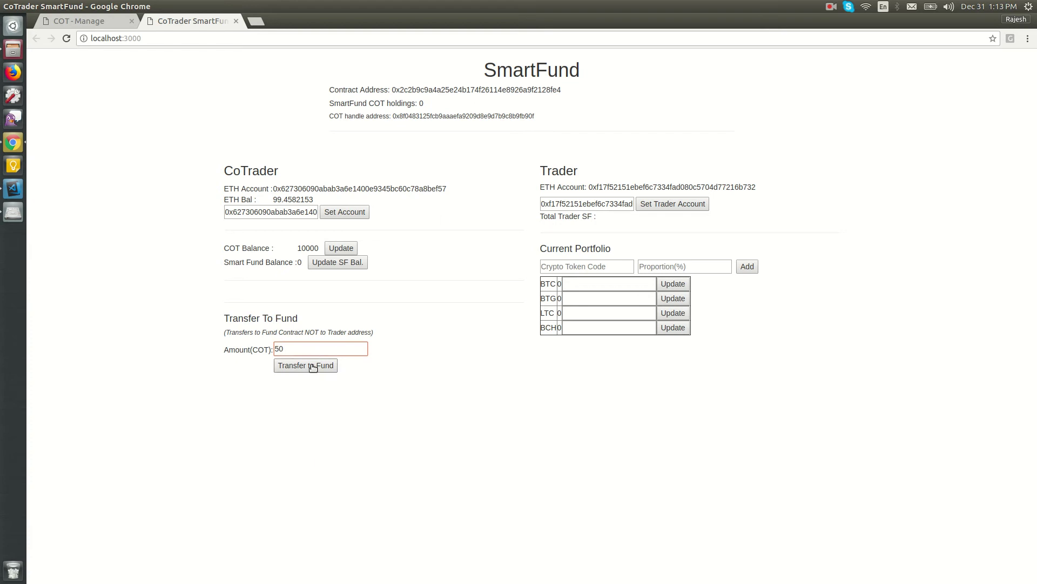
pyautogui.click(313, 367)
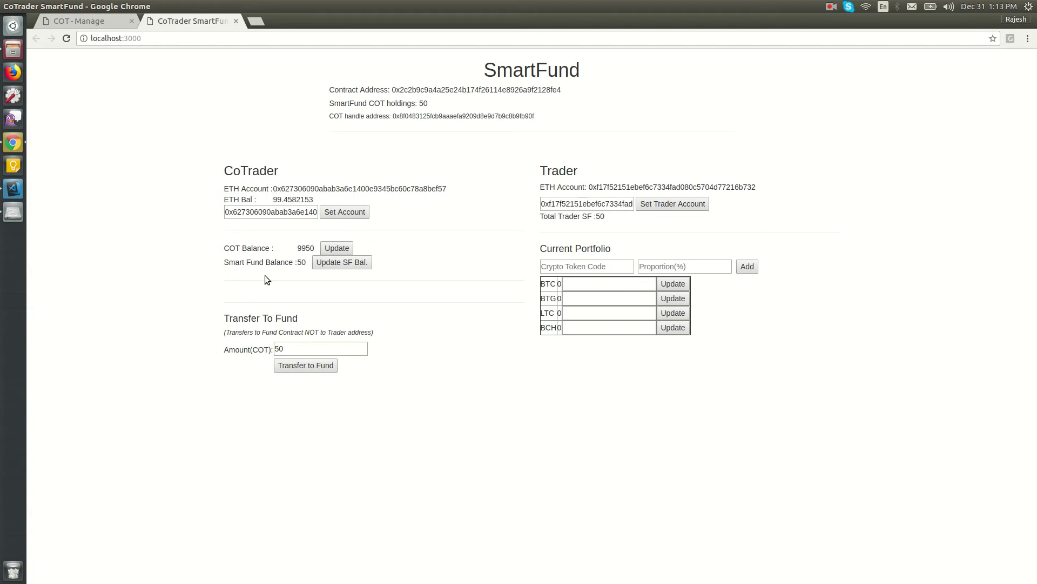
pyautogui.moveTo(297, 262); pyautogui.dragTo(308, 262)
pyautogui.doubleClick(231, 248)
pyautogui.moveTo(330, 104); pyautogui.dragTo(422, 104)
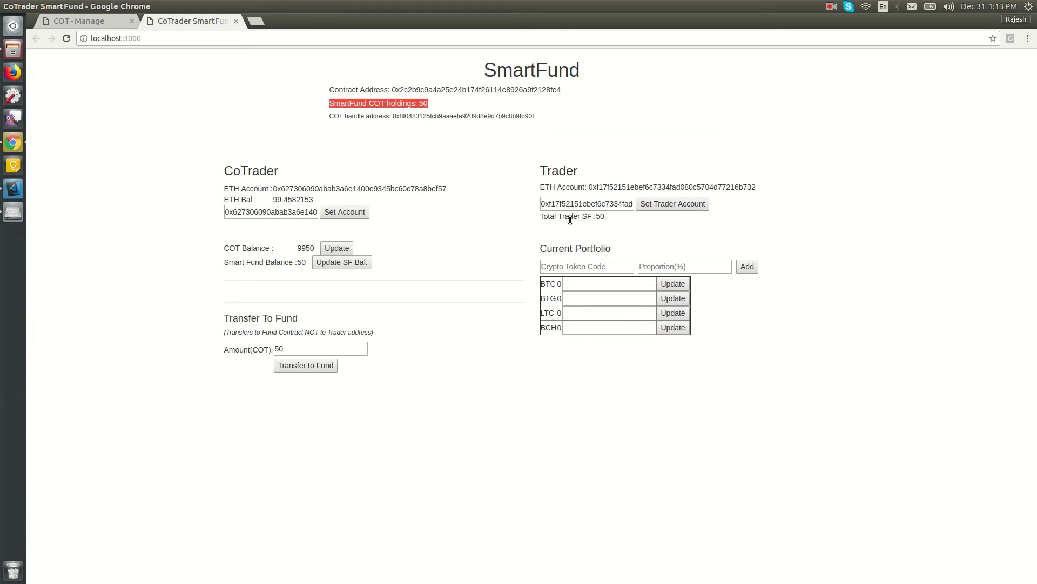
pyautogui.doubleClick(600, 217)
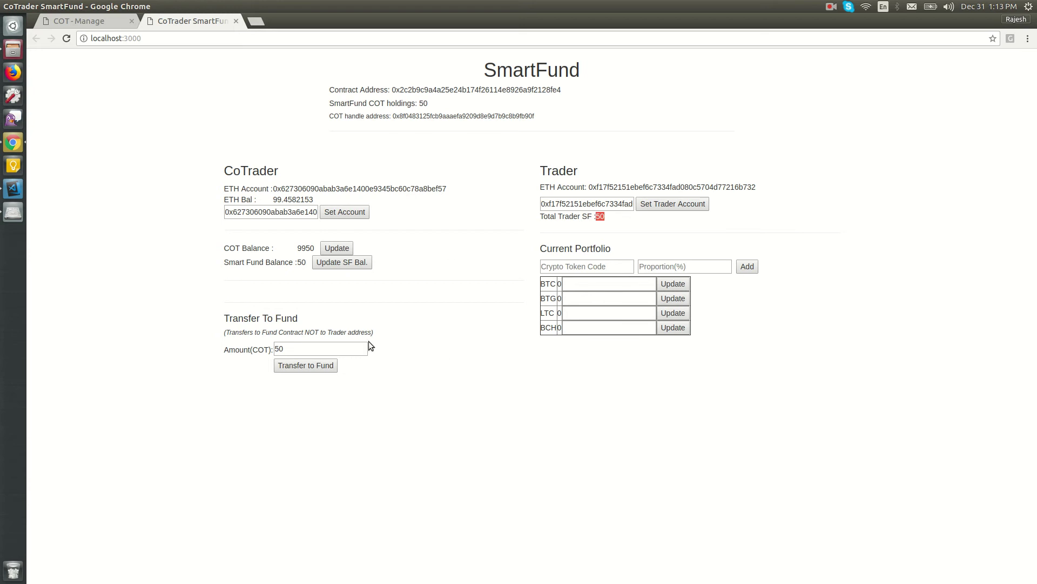
# Transfer 20 more COT to the fund, bringing balance and holdings to 70
pyautogui.doubleClick(305, 346)
pyautogui.write('20')
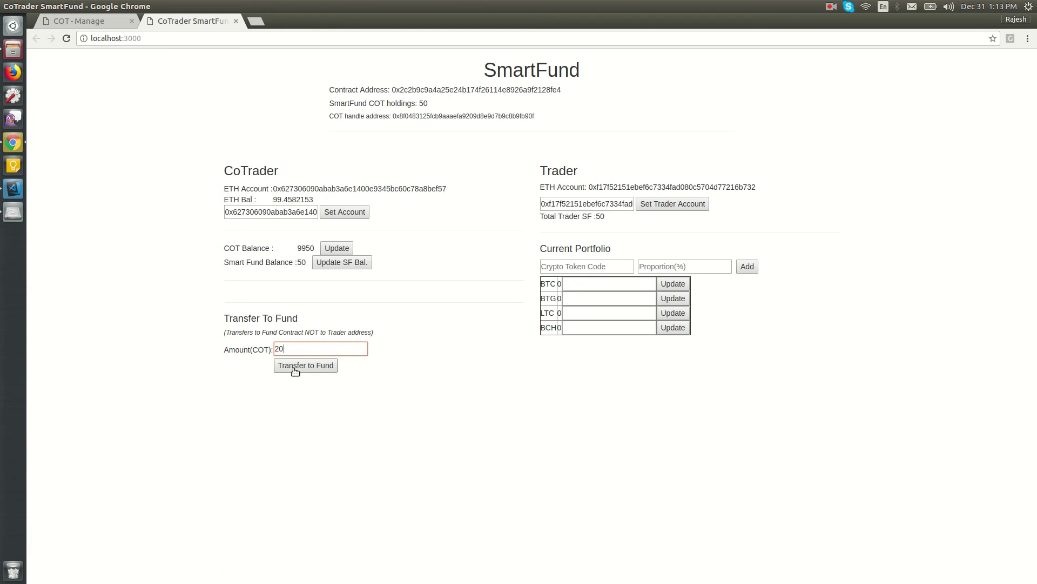
pyautogui.click(296, 371)
pyautogui.moveTo(298, 263); pyautogui.dragTo(311, 265)
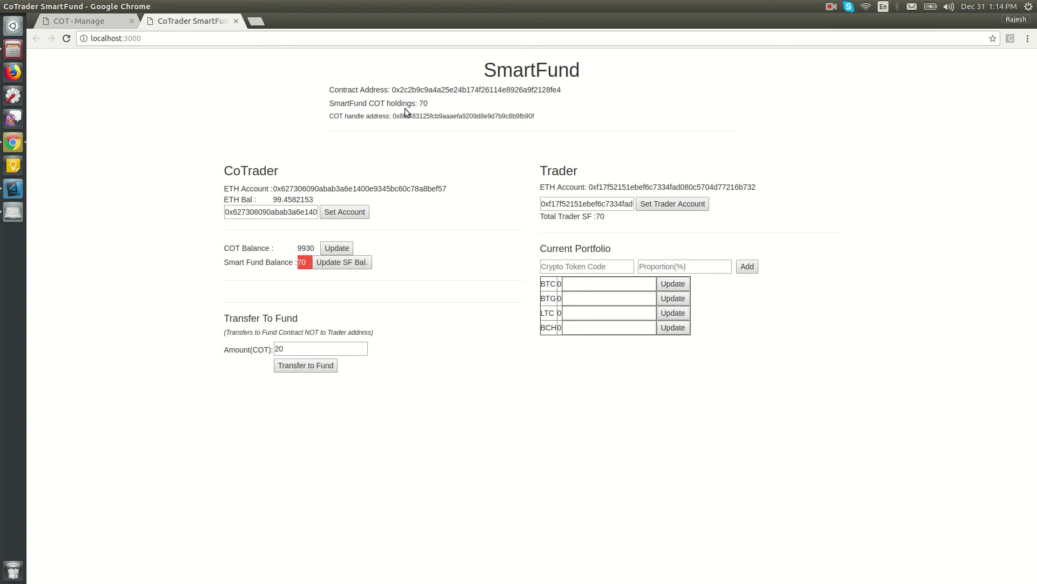
pyautogui.moveTo(420, 104); pyautogui.dragTo(429, 107)
# Set the BTC portfolio proportion to 15
pyautogui.click(599, 218)
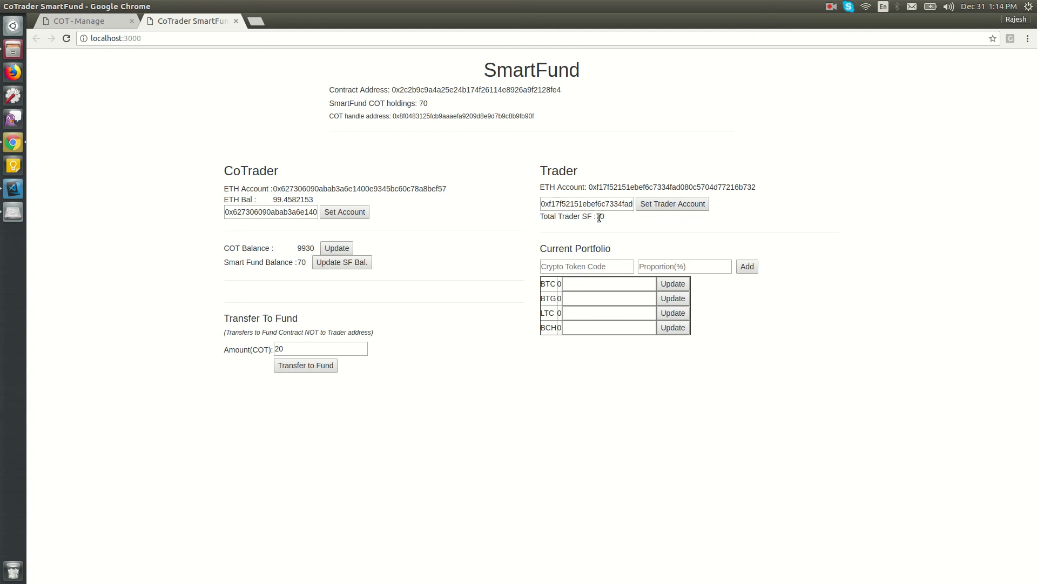
pyautogui.click(563, 220)
pyautogui.click(614, 284)
pyautogui.write('15')
pyautogui.click(672, 284)
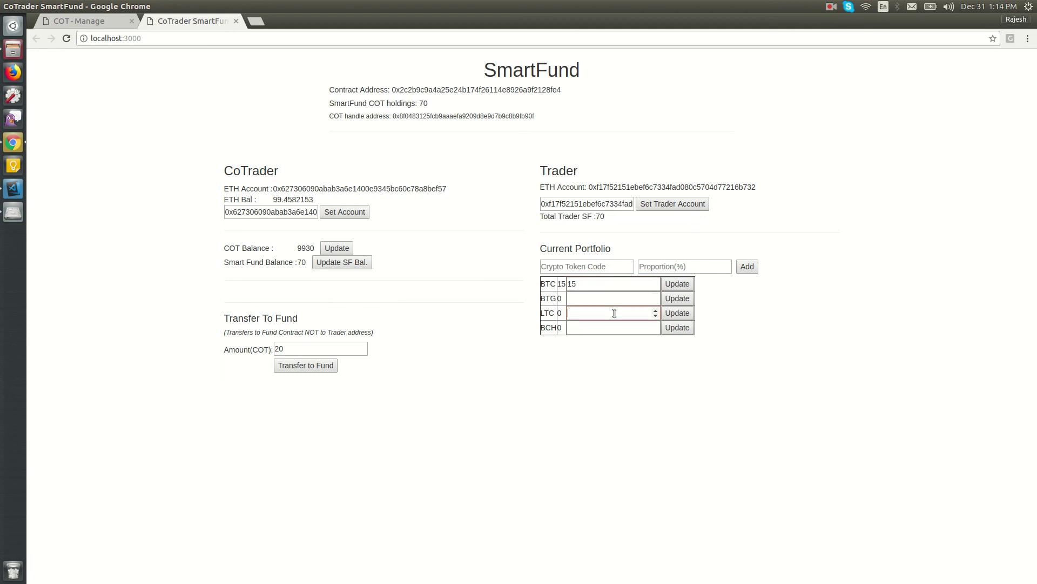
# Set the LTC portfolio proportion to 20, with the trader total still 70
pyautogui.write('20')
pyautogui.click(686, 316)
pyautogui.moveTo(548, 216); pyautogui.dragTo(608, 216)
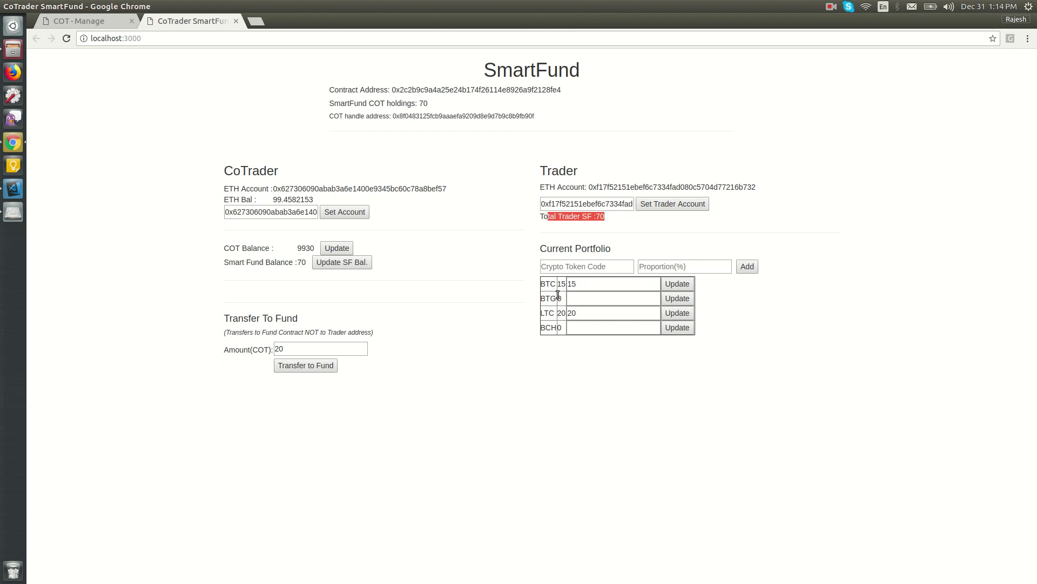
pyautogui.click(507, 331)
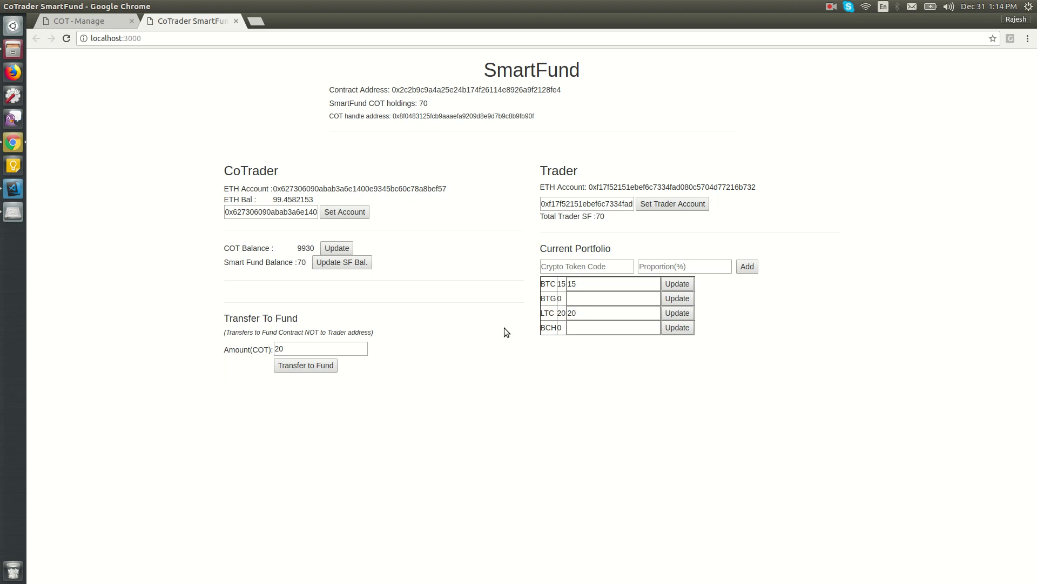